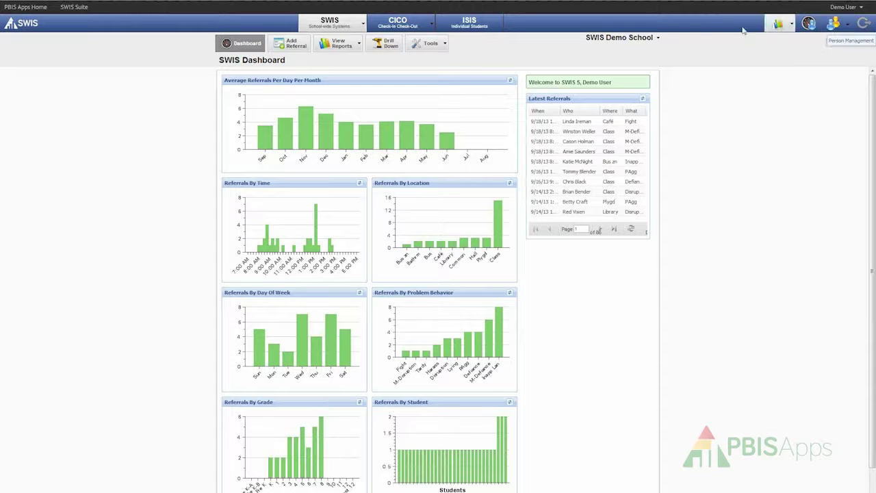
Open the student list in Person Management and look through the staff, non-staff and student lists.
{"action": "left_click", "coordinate": [443, 51]}
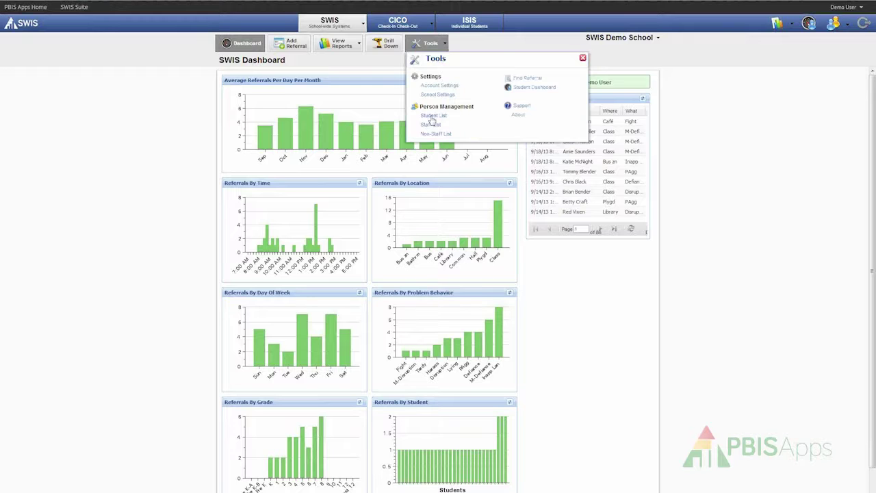
{"action": "left_click", "coordinate": [433, 116]}
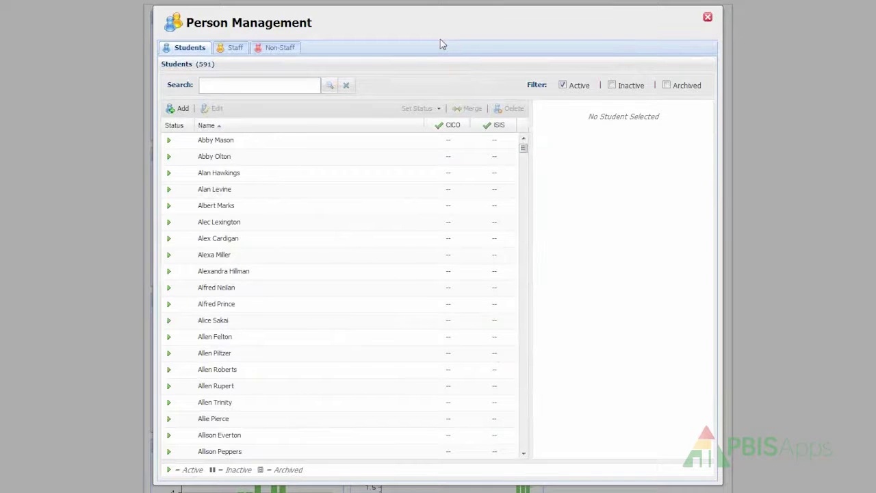
{"action": "left_click", "coordinate": [233, 54]}
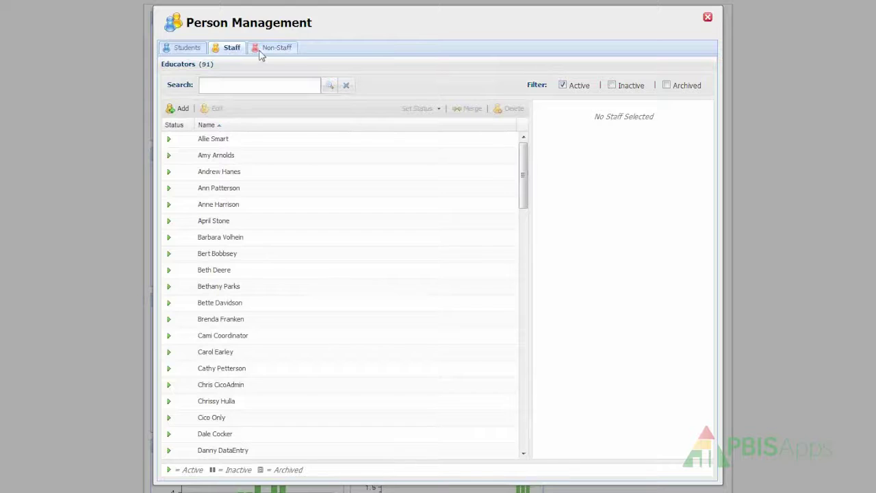
{"action": "left_click", "coordinate": [263, 54]}
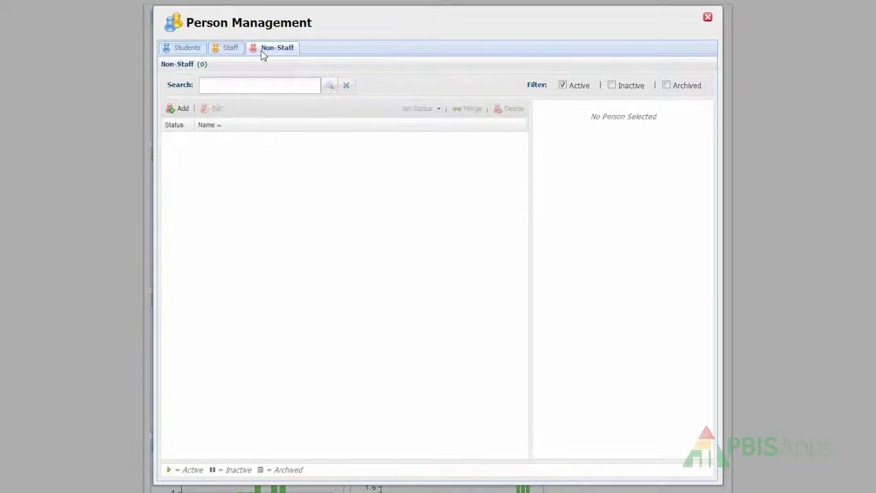
{"action": "left_click", "coordinate": [182, 53]}
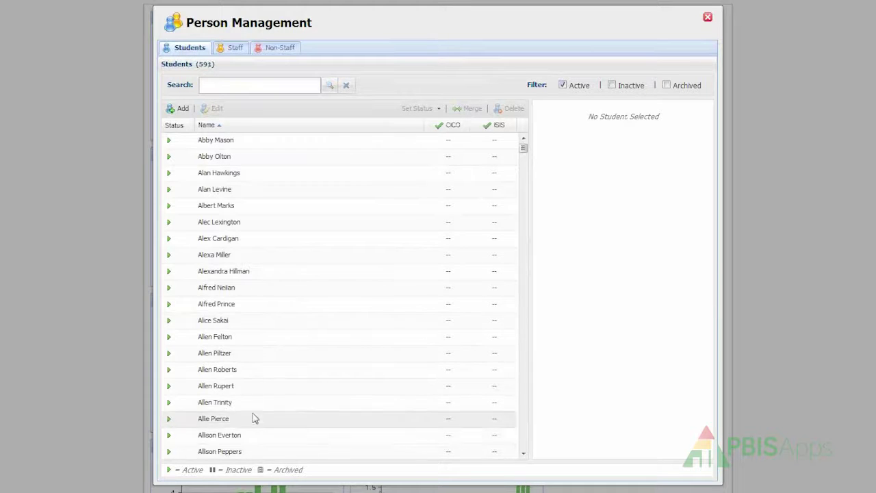
{"action": "scroll", "coordinate": [525, 177], "scroll_direction": "down", "scroll_amount": 2}
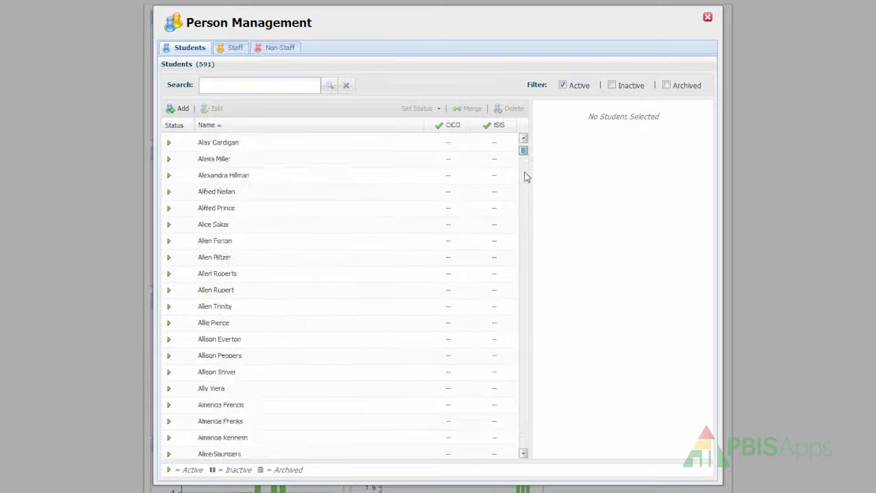
{"action": "left_click_drag", "start_coordinate": [524, 177], "coordinate": [525, 141]}
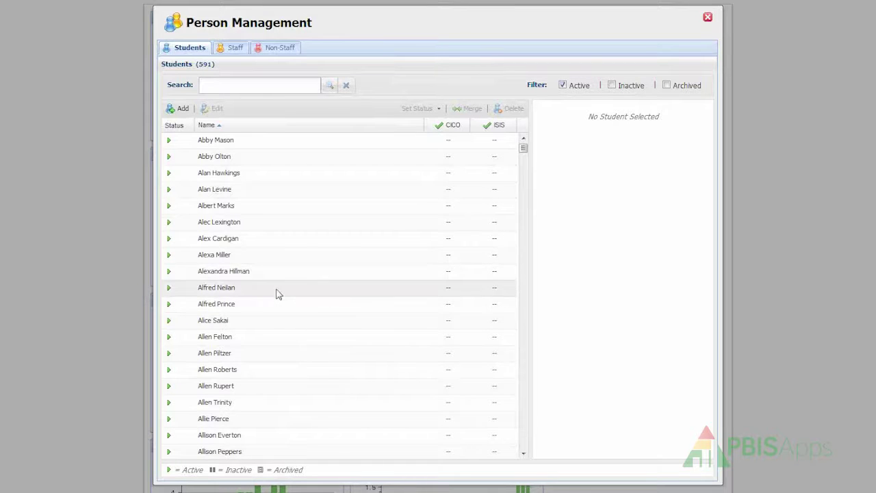
Select the seventh student in the list and review the record's details and available actions.
{"action": "left_click", "coordinate": [208, 241]}
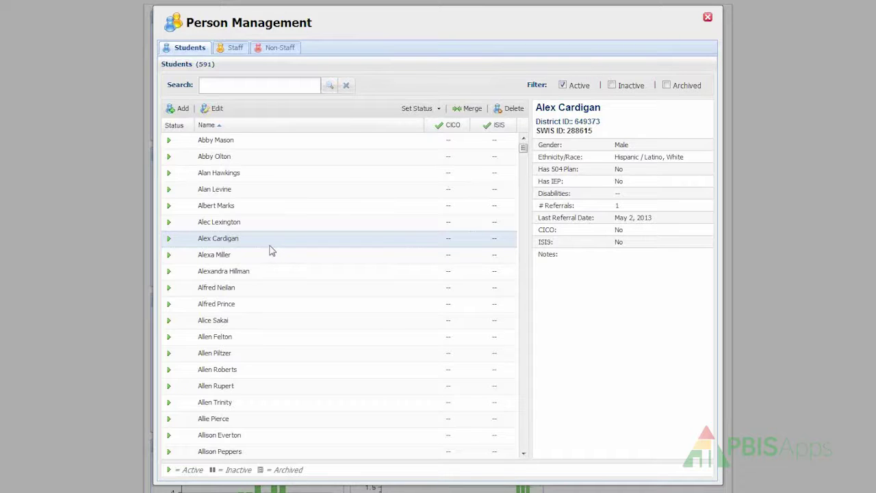
{"action": "right_click", "coordinate": [234, 247]}
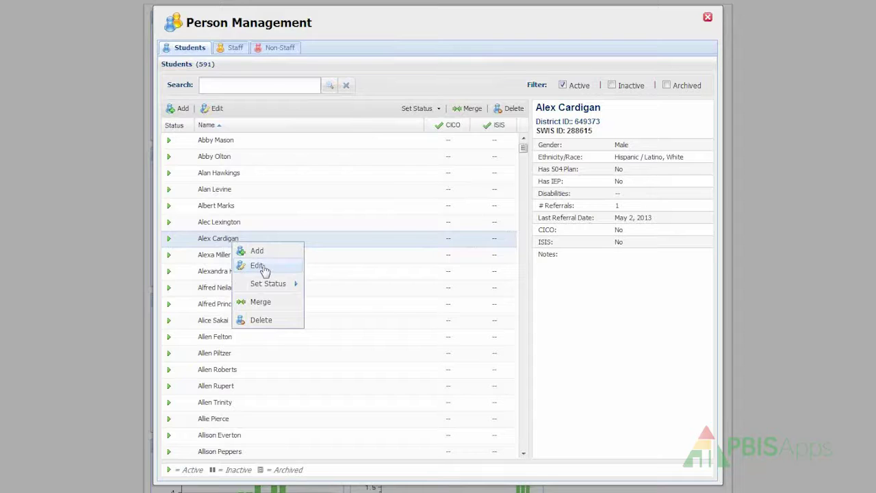
{"action": "mouse_move", "coordinate": [273, 285]}
{"action": "left_click", "coordinate": [191, 245]}
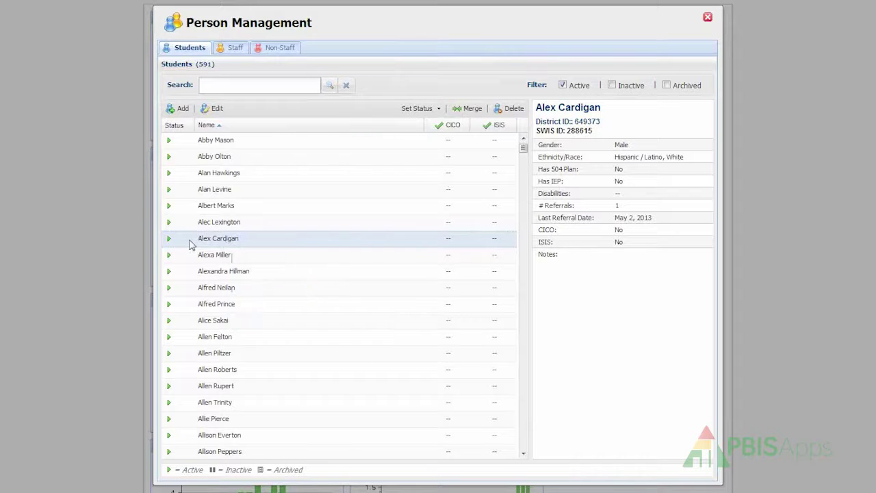
Try setting the selected student's IEP status to Yes in the edit form, and discard the change.
{"action": "left_click", "coordinate": [217, 111]}
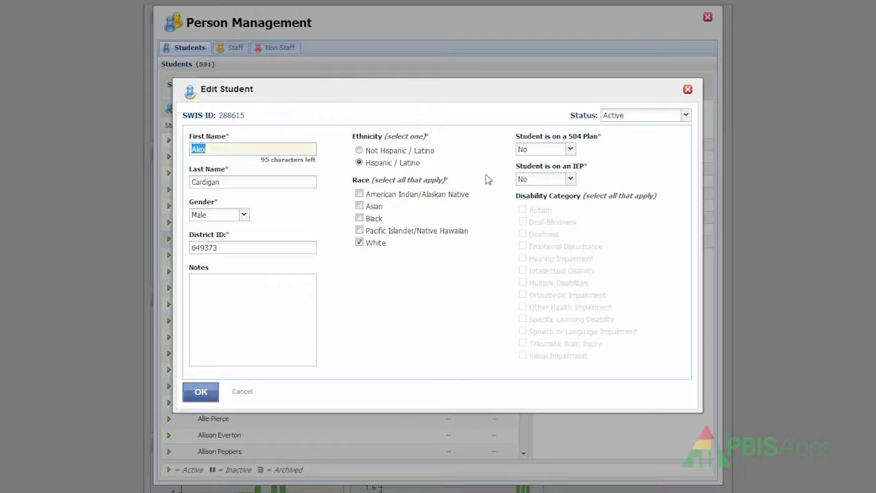
{"action": "left_click", "coordinate": [570, 179]}
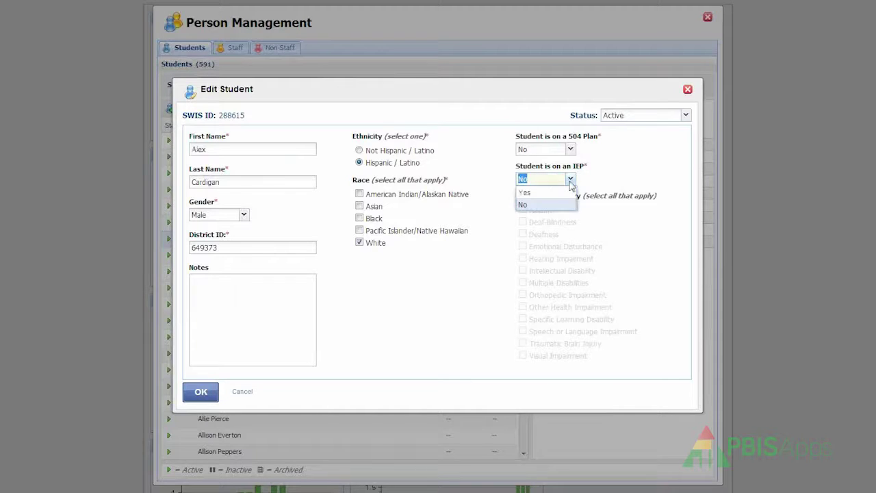
{"action": "left_click", "coordinate": [569, 194]}
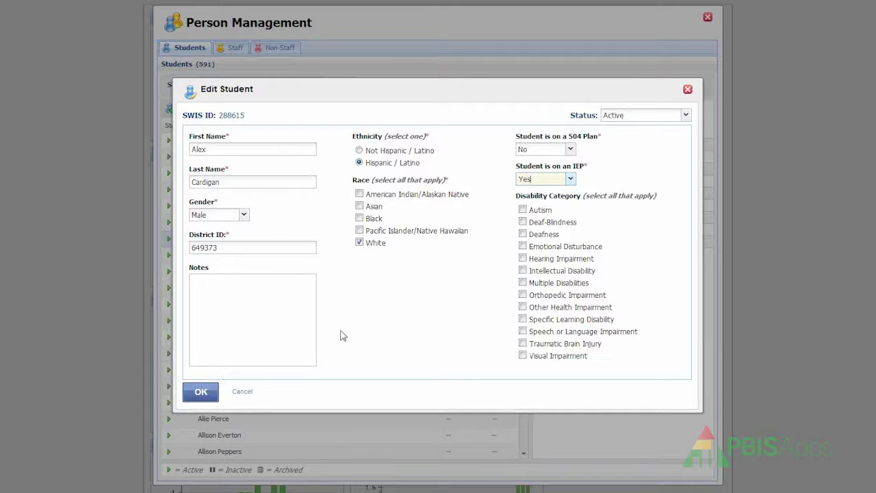
{"action": "left_click", "coordinate": [242, 393]}
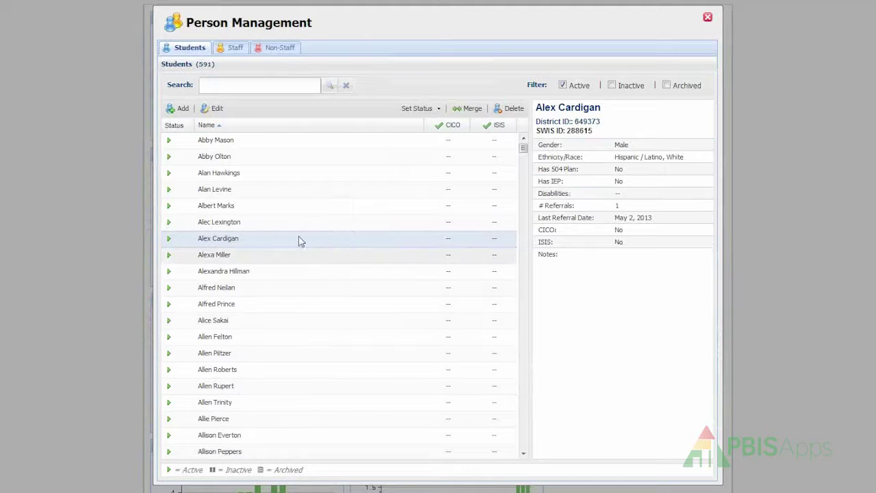
Examine the status options for the selected student and the student's edit form, without changing anything.
{"action": "right_click", "coordinate": [215, 241]}
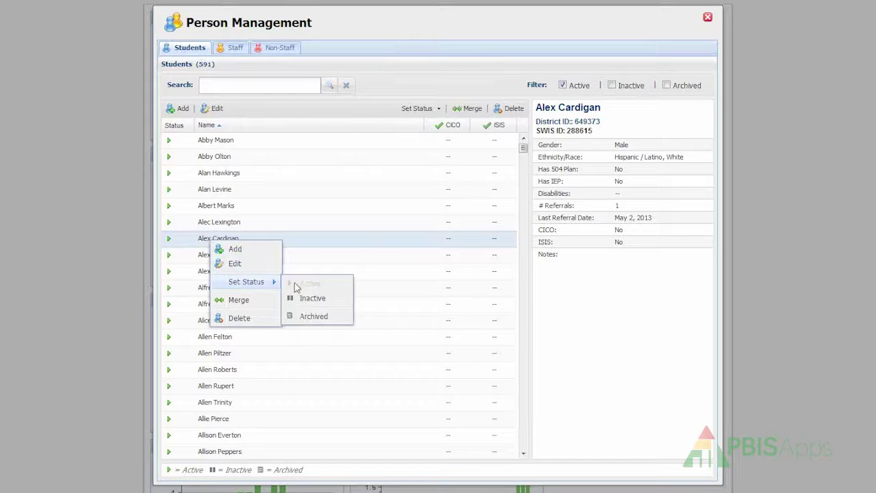
{"action": "left_click", "coordinate": [296, 243]}
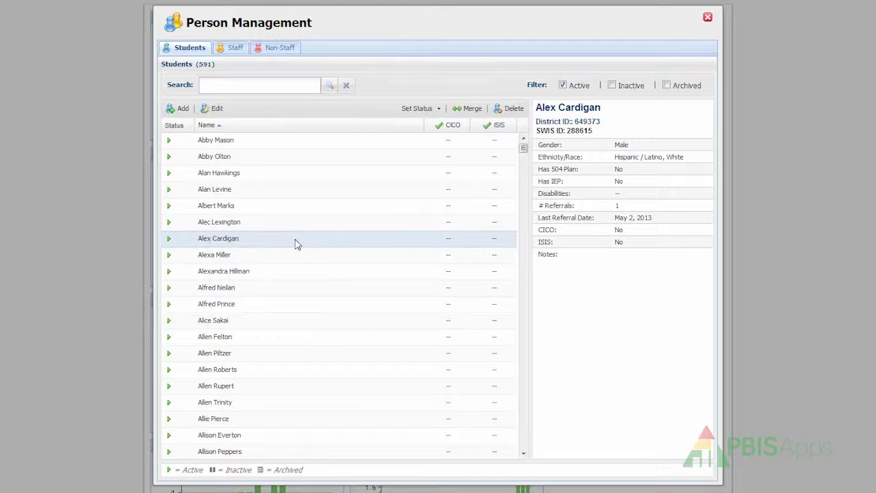
{"action": "left_click", "coordinate": [213, 109]}
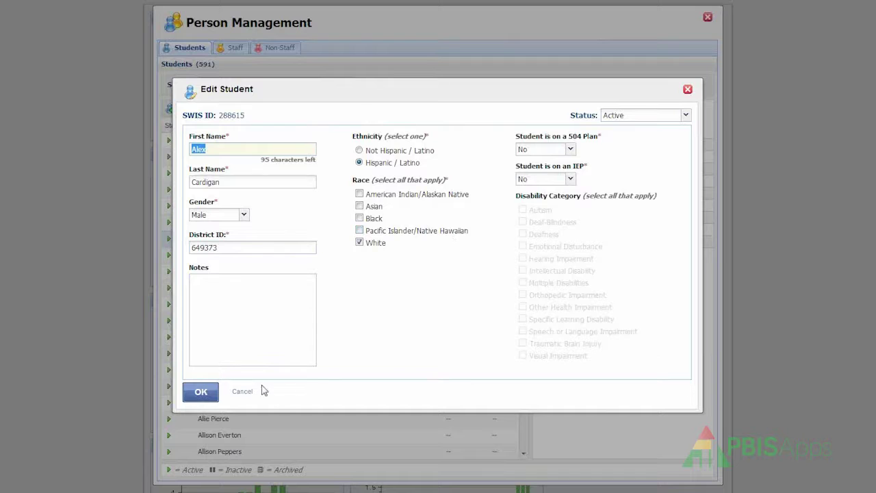
{"action": "left_click", "coordinate": [243, 391]}
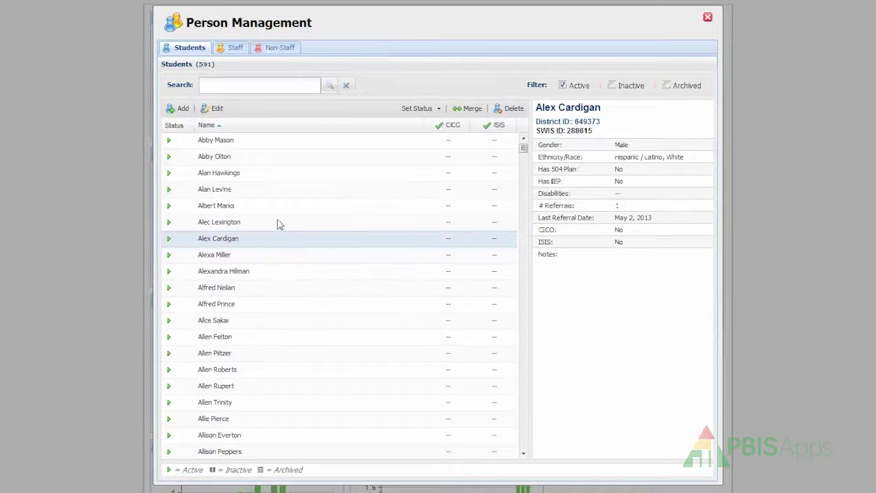
Try adding a new student with the IEP status set to Yes, and cancel the entry.
{"action": "left_click", "coordinate": [178, 110]}
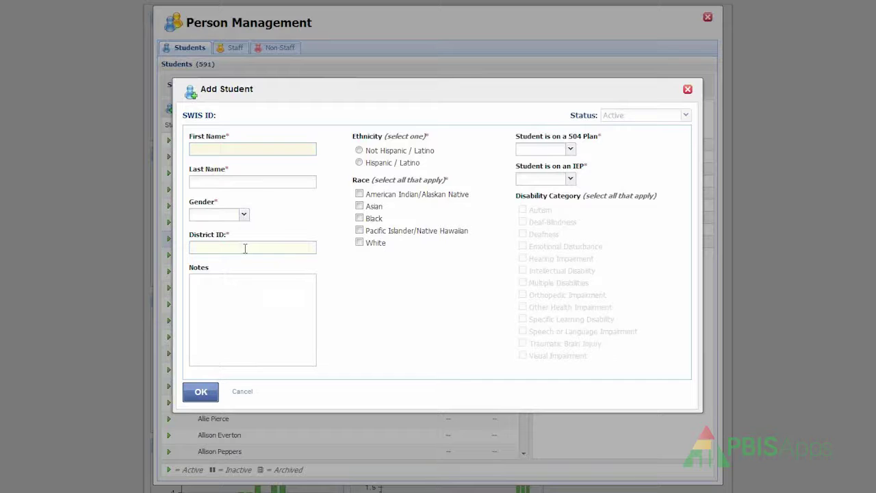
{"action": "left_click", "coordinate": [570, 180]}
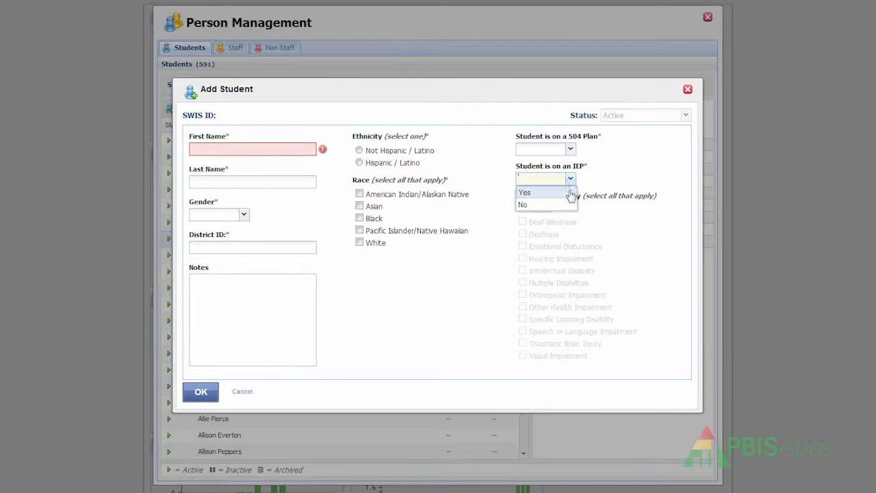
{"action": "left_click", "coordinate": [570, 192]}
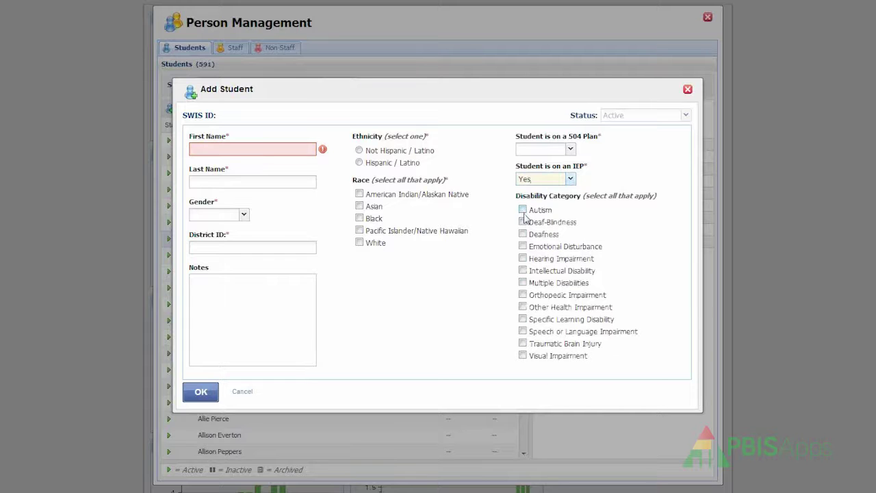
{"action": "left_click", "coordinate": [246, 392]}
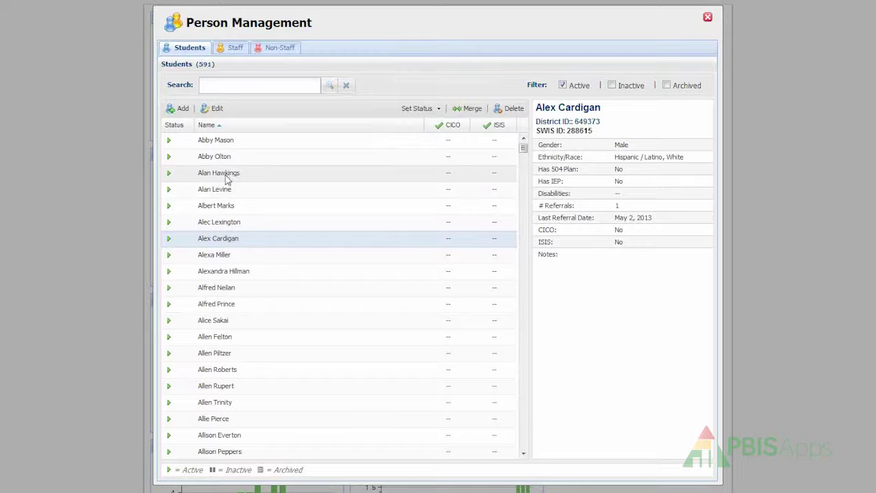
Set up a merge retaining the third listed student and deleting the fourth, swapping their roles once and back.
{"action": "left_click", "coordinate": [240, 178]}
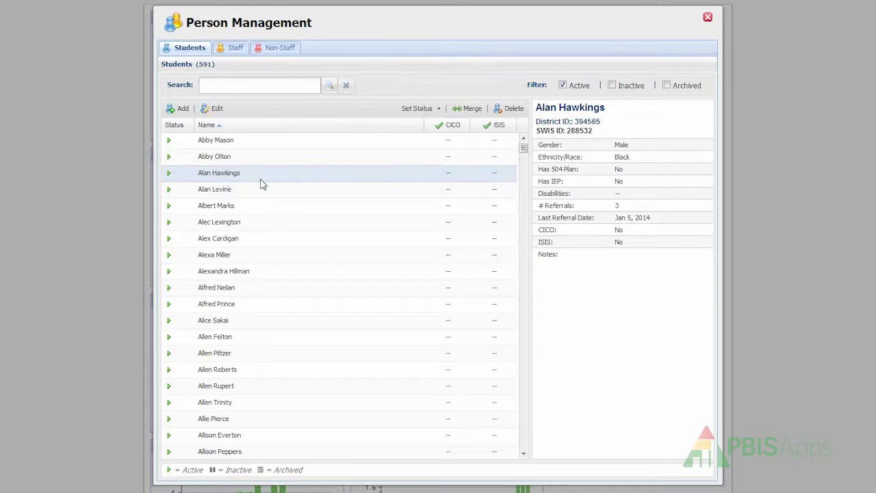
{"action": "left_click", "coordinate": [472, 109]}
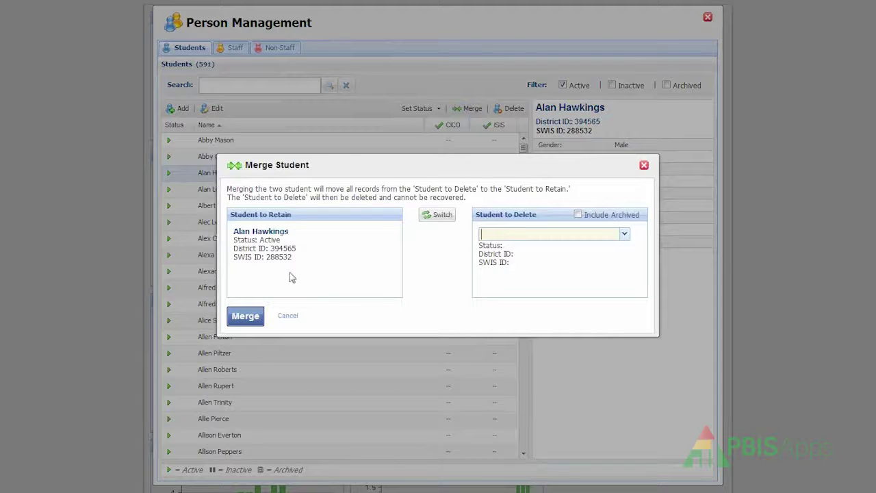
{"action": "left_click", "coordinate": [624, 234]}
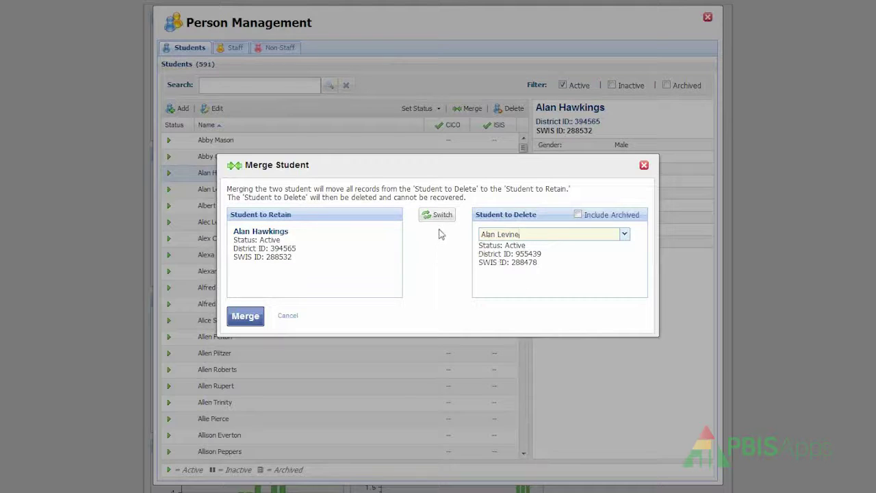
{"action": "left_click", "coordinate": [441, 215]}
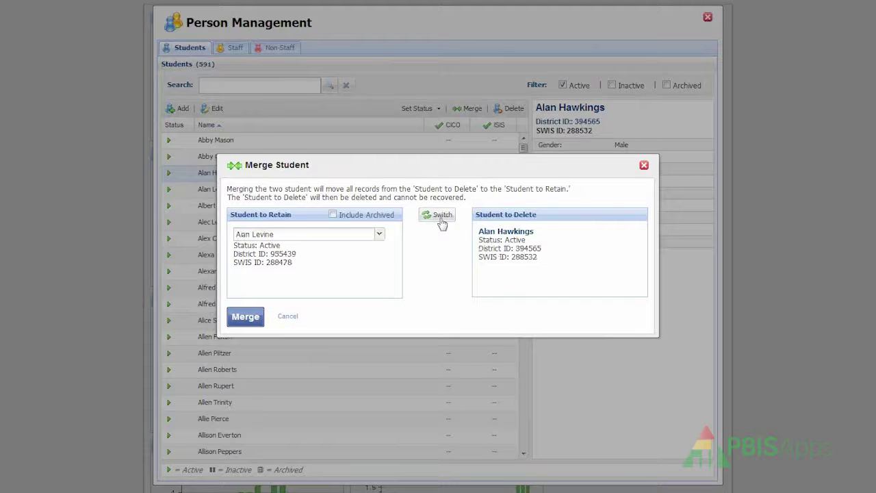
{"action": "left_click", "coordinate": [441, 218]}
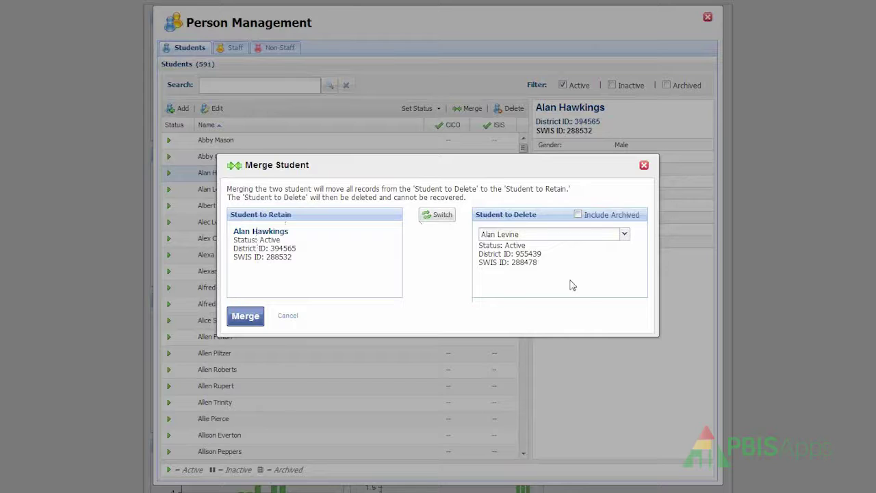
Try to run the student merge, decline the confirmation and close the merge dialog.
{"action": "left_click", "coordinate": [247, 316]}
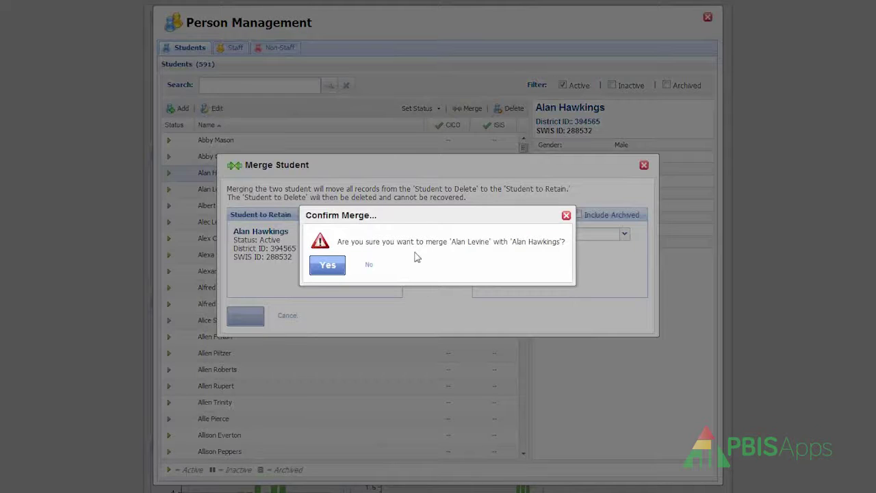
{"action": "left_click", "coordinate": [369, 266]}
{"action": "left_click", "coordinate": [643, 165]}
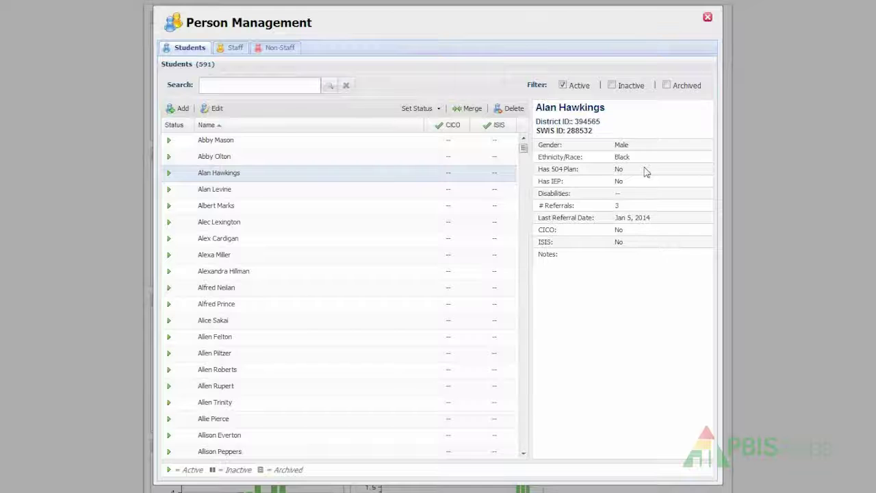